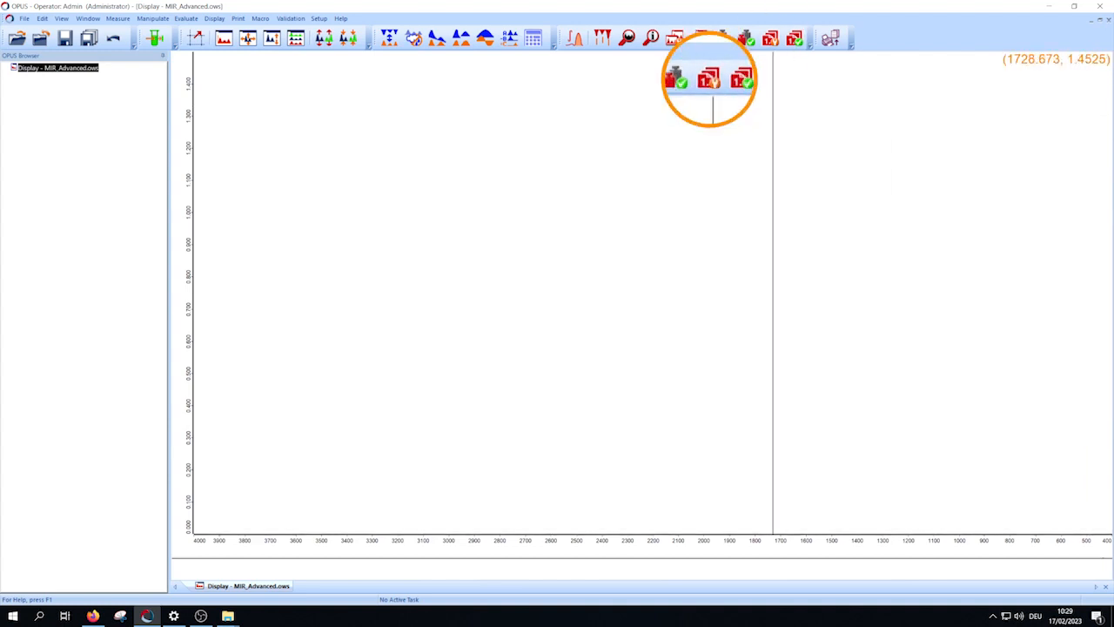
# Step: Start a new Multi Evaluation method with a Quick Compare using the IPA Based Hand Sanitizer.qc method
pyautogui.click(771, 40)
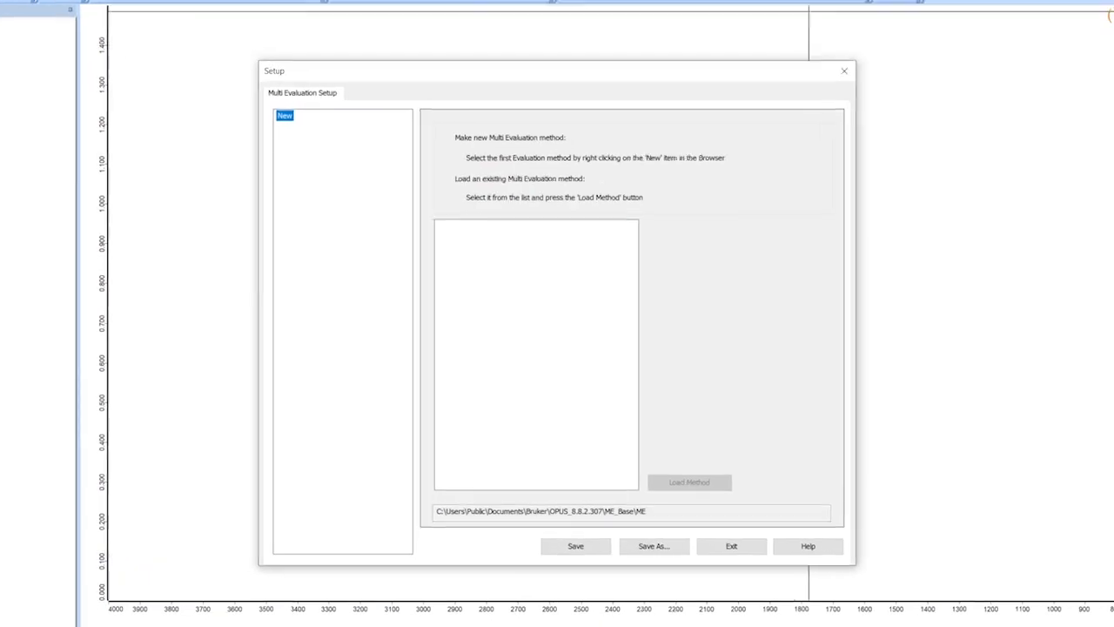
pyautogui.rightClick(265, 105)
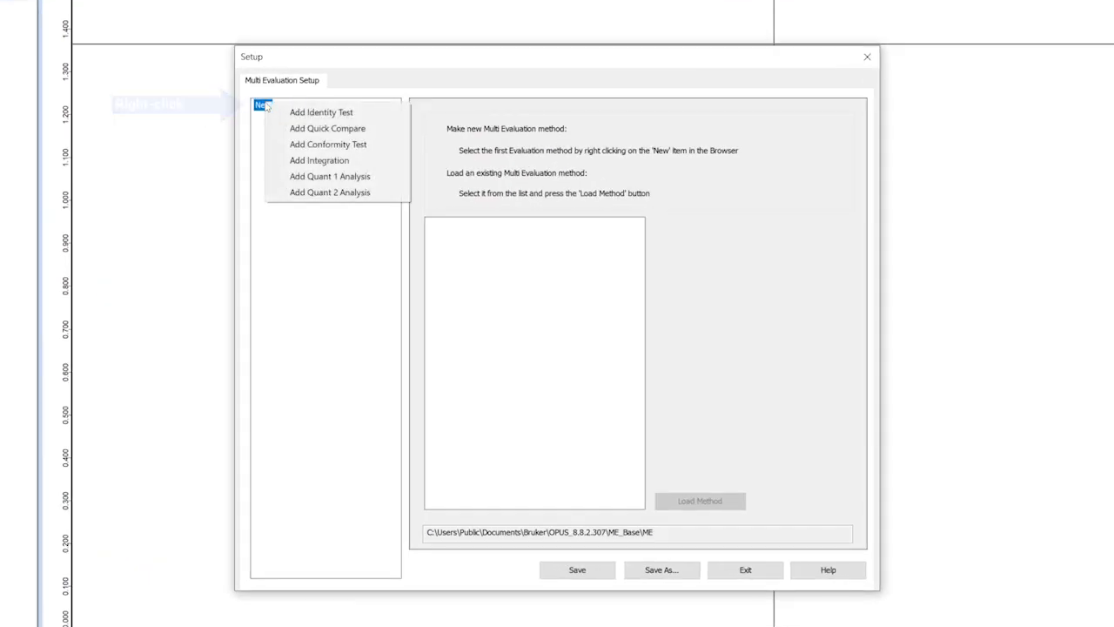
pyautogui.click(332, 130)
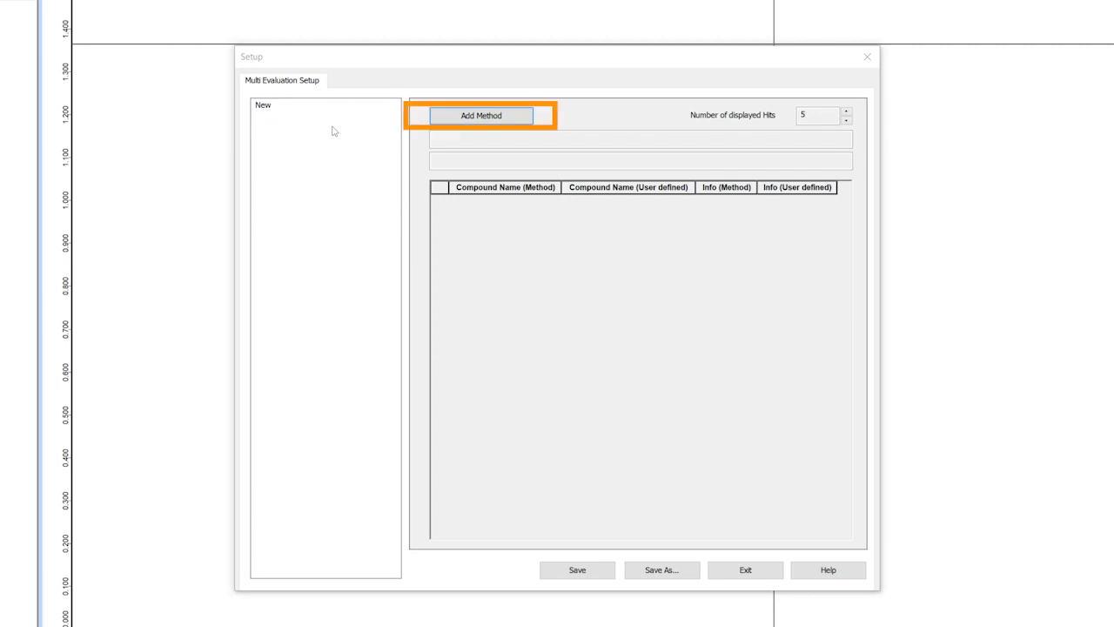
pyautogui.click(520, 120)
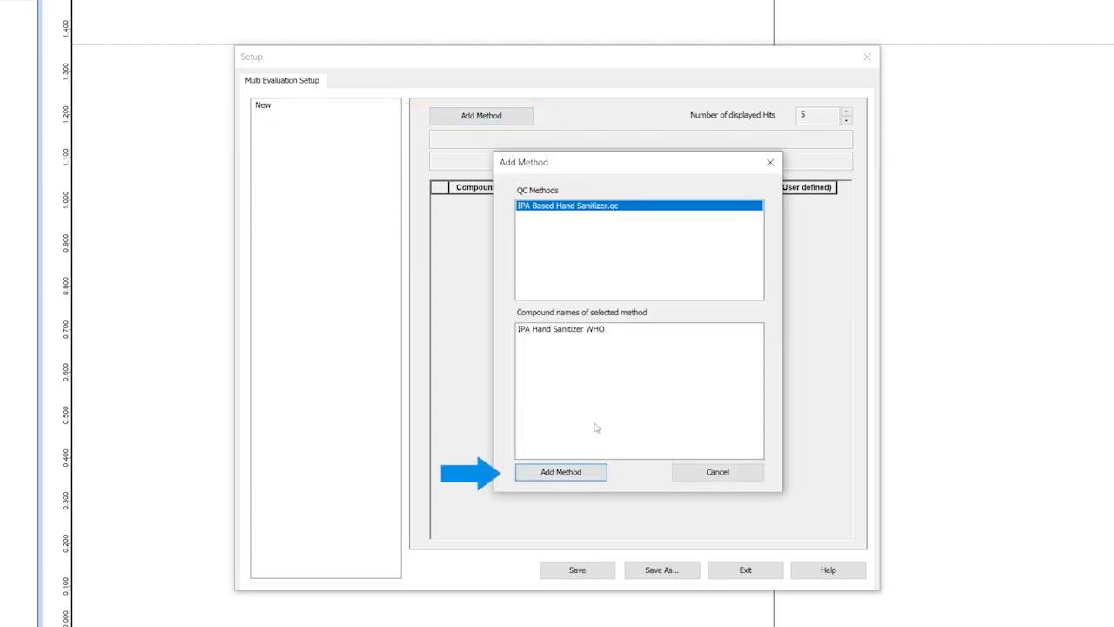
pyautogui.click(561, 472)
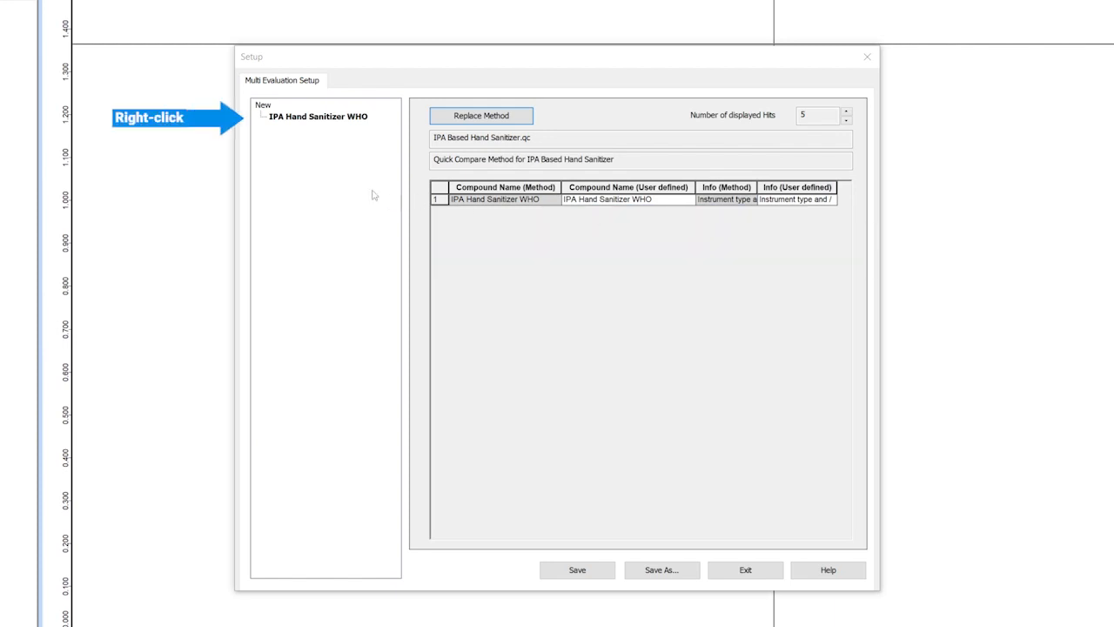
# Step: Add a Quant 1 Analysis under IPA Hand Sanitizer WHO with the methods glycerol.q1 and isoproyl alcohol.q1
pyautogui.rightClick(311, 119)
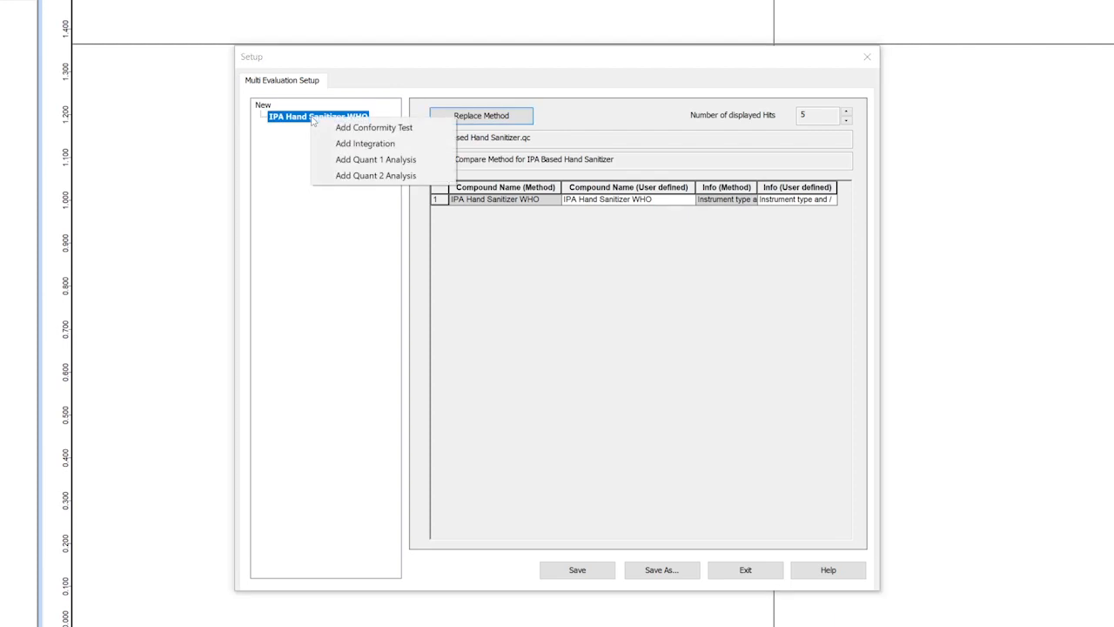
pyautogui.click(444, 166)
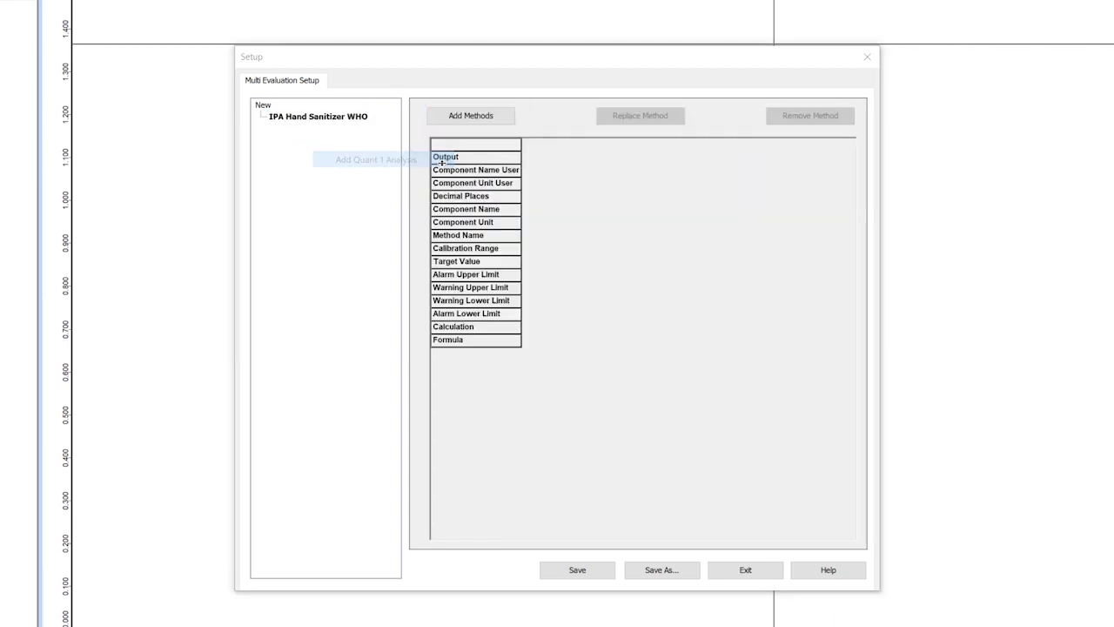
pyautogui.click(471, 115)
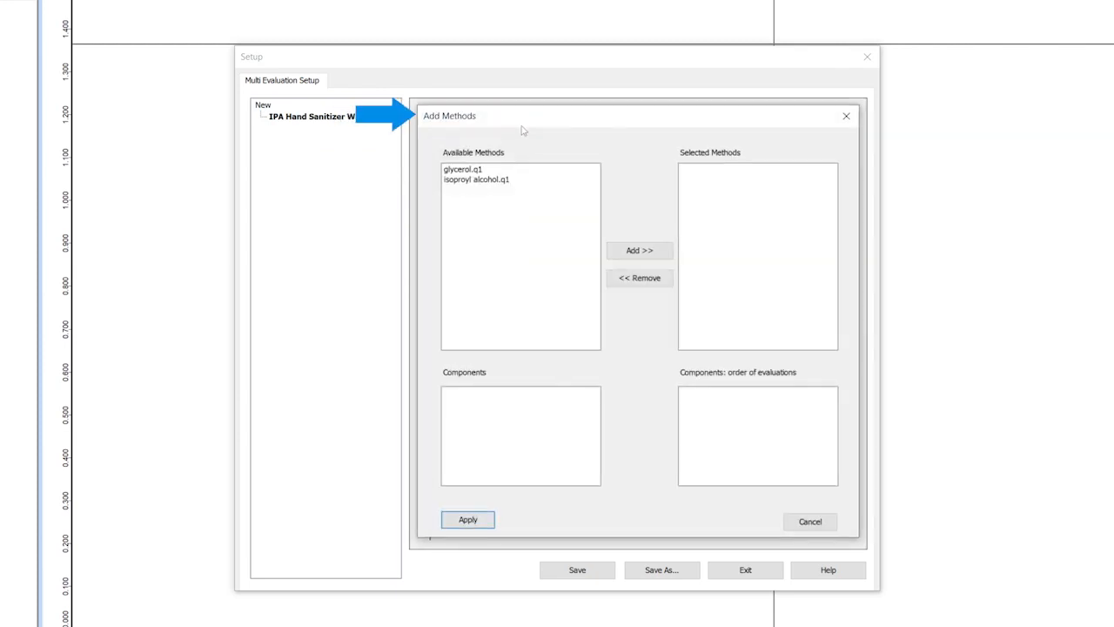
pyautogui.click(479, 180)
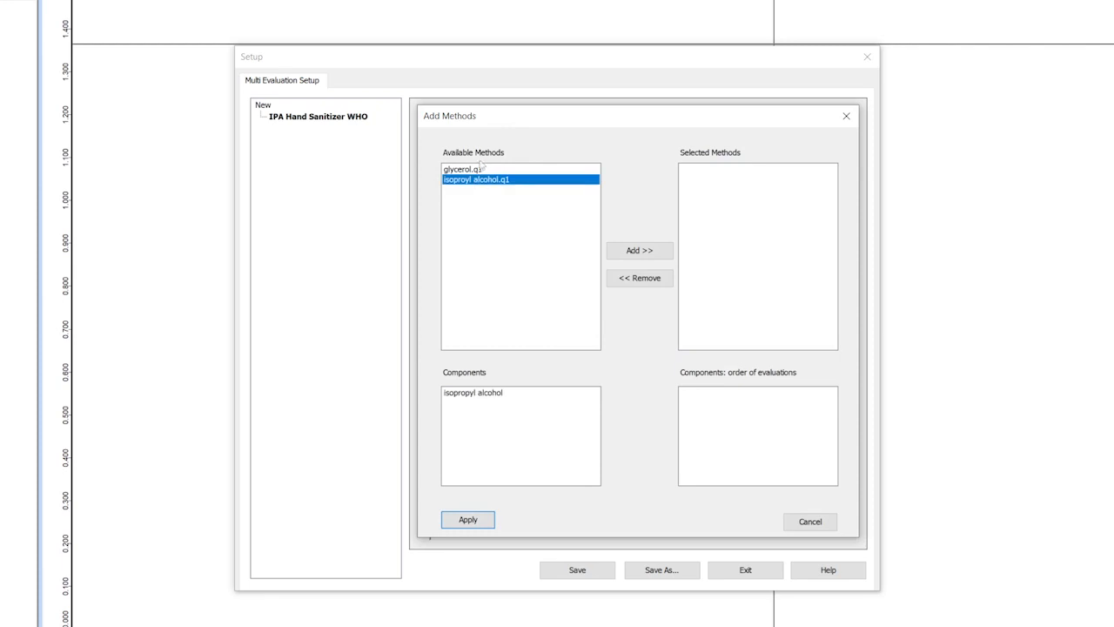
pyautogui.keyDown('ctrl'); pyautogui.click(492, 169); pyautogui.keyUp('ctrl')
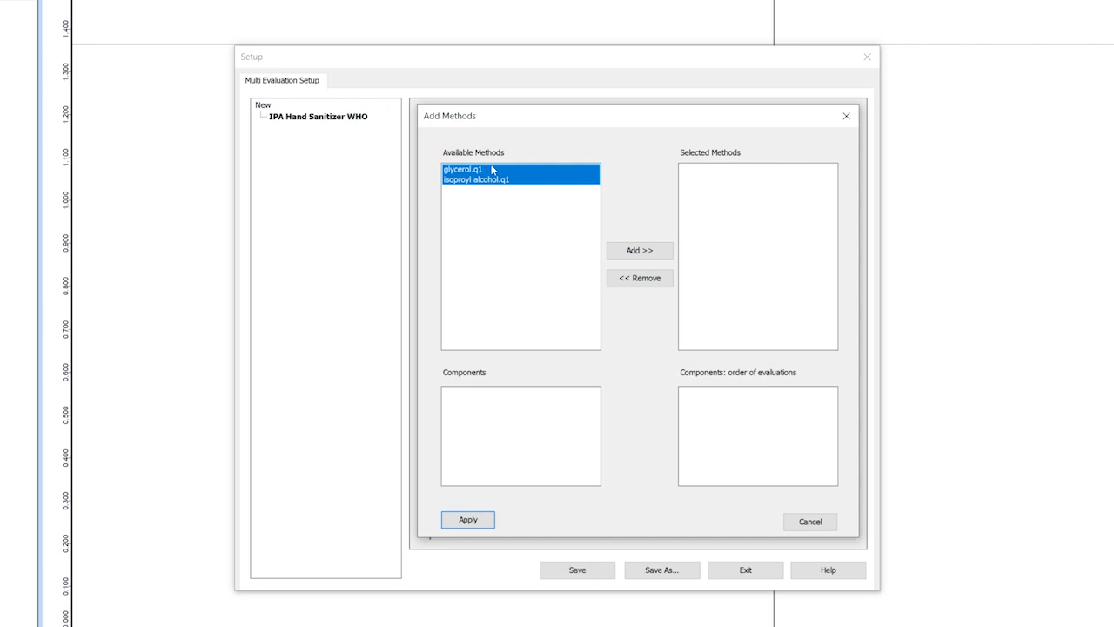
pyautogui.click(659, 254)
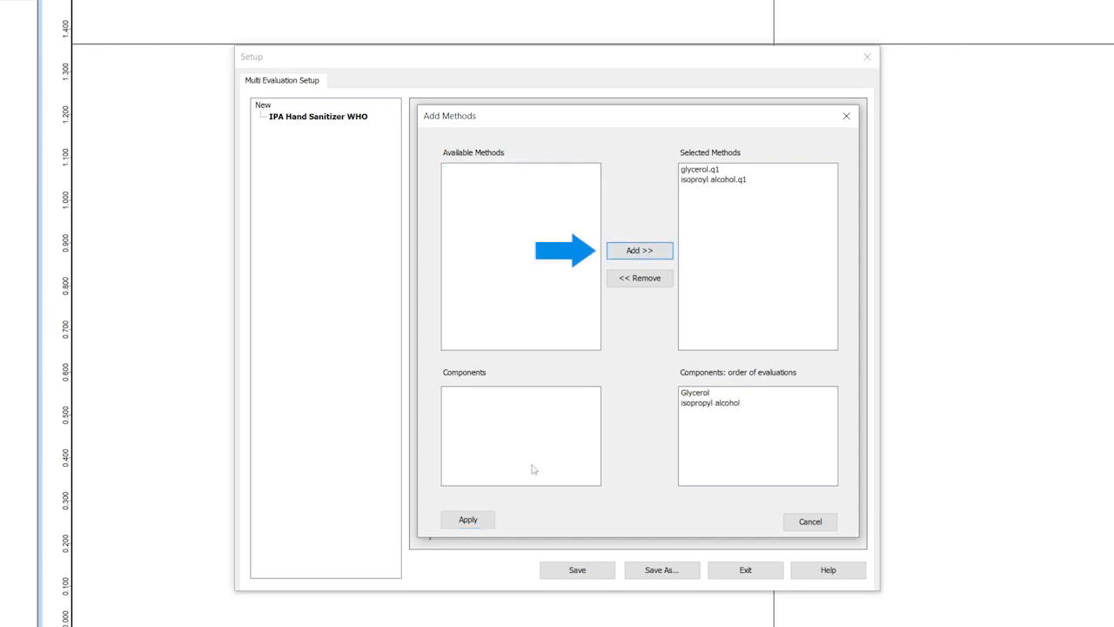
pyautogui.click(479, 522)
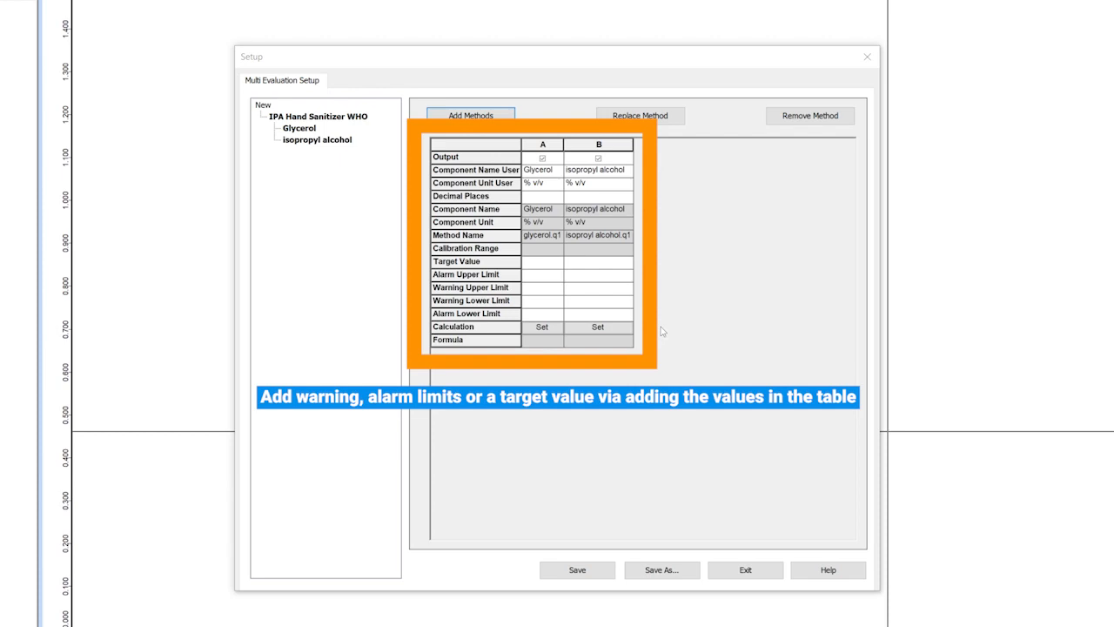
# Step: Set Glycerol's target value to 1.45, alarm limits to 3 upper and 0.5 lower, and warning limits to 2 upper and 1 lower
pyautogui.click(542, 261)
pyautogui.write('1')
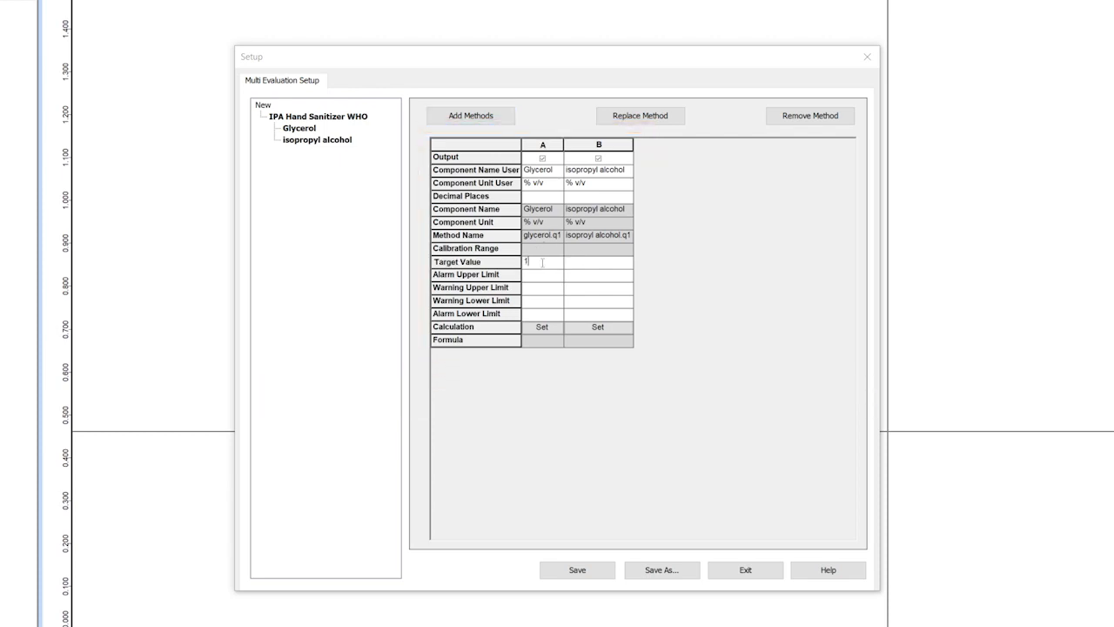
pyautogui.write('.45')
pyautogui.click(541, 274)
pyautogui.write('3')
pyautogui.click(538, 290)
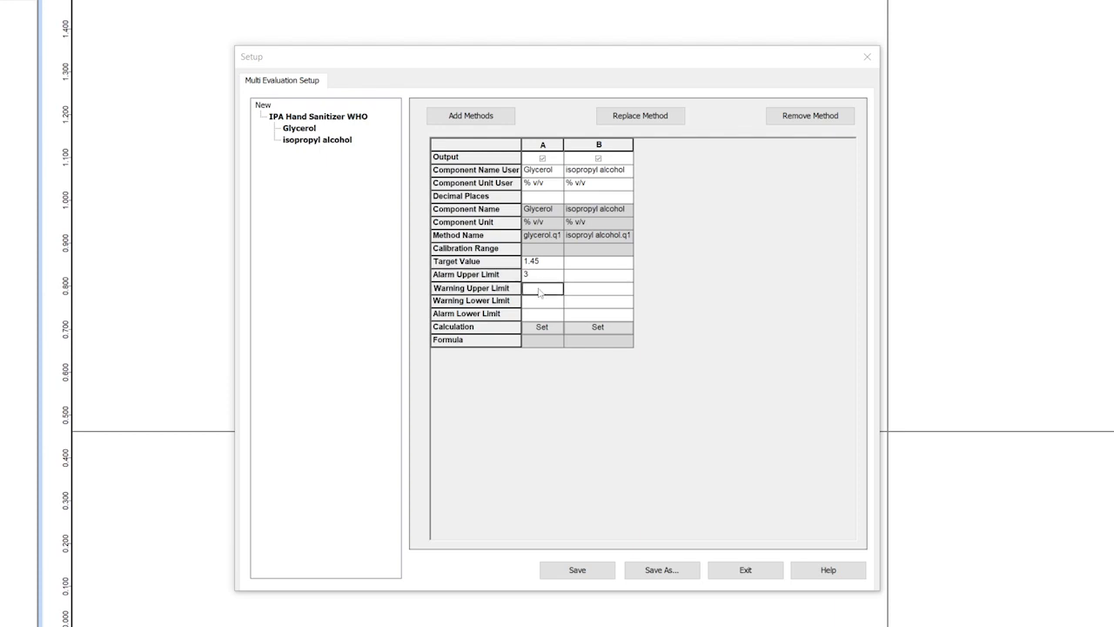
pyautogui.write('2')
pyautogui.click(541, 301)
pyautogui.write('1')
pyautogui.click(541, 314)
pyautogui.write('0.5')
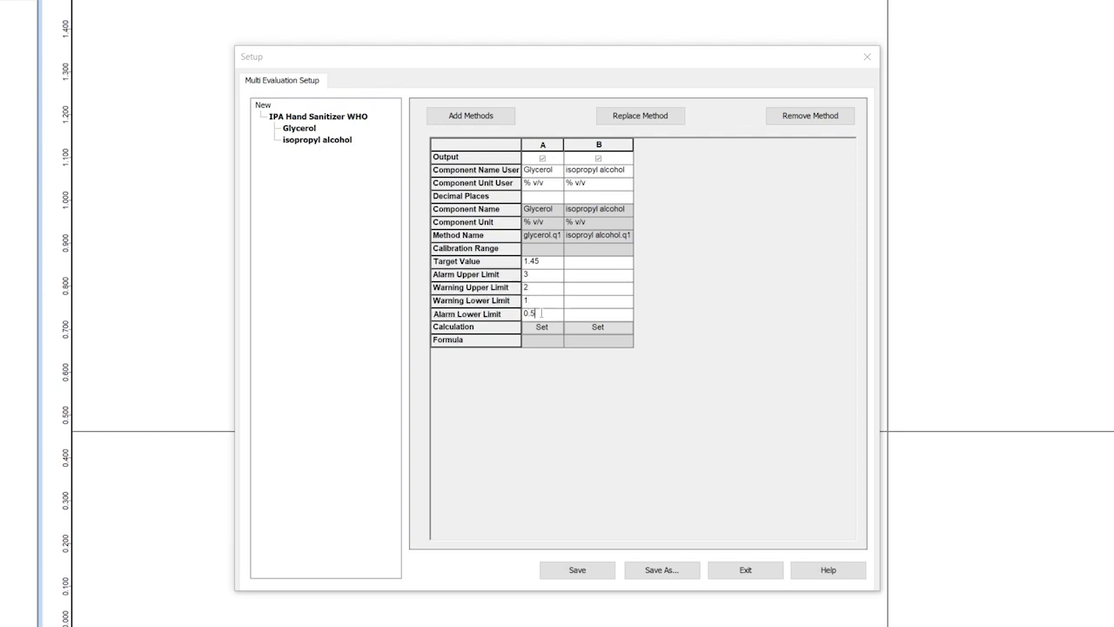
# Step: Set isopropyl alcohol's target value to 75, alarm limits to 85 upper and 60 lower, and warning limits to 80 upper and 70 lower
pyautogui.click(580, 261)
pyautogui.write('75')
pyautogui.click(587, 277)
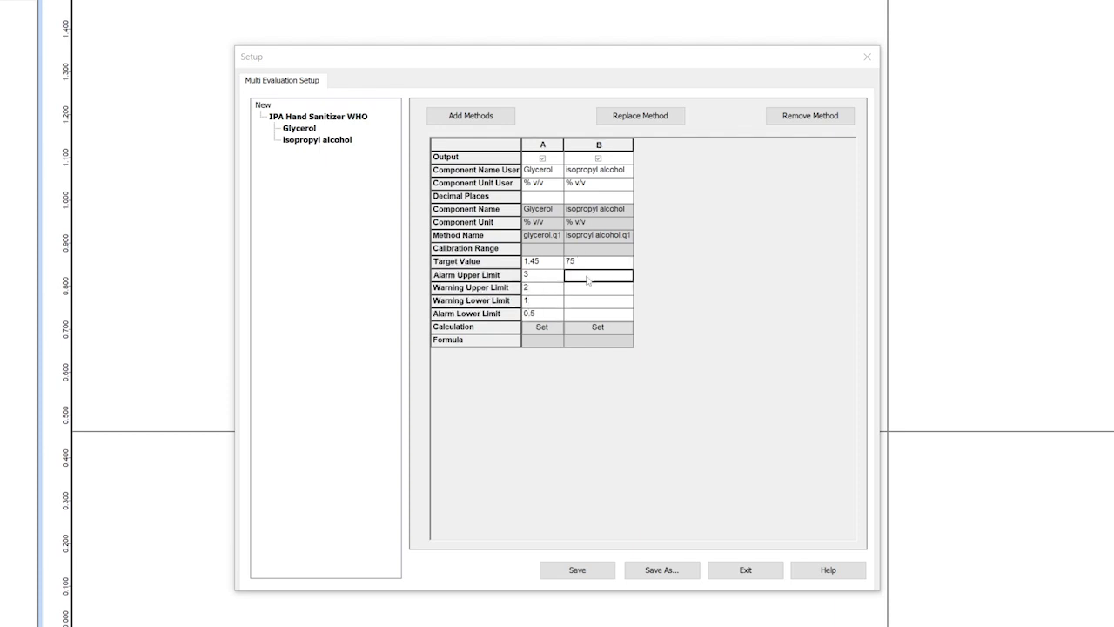
pyautogui.write('85')
pyautogui.click(593, 288)
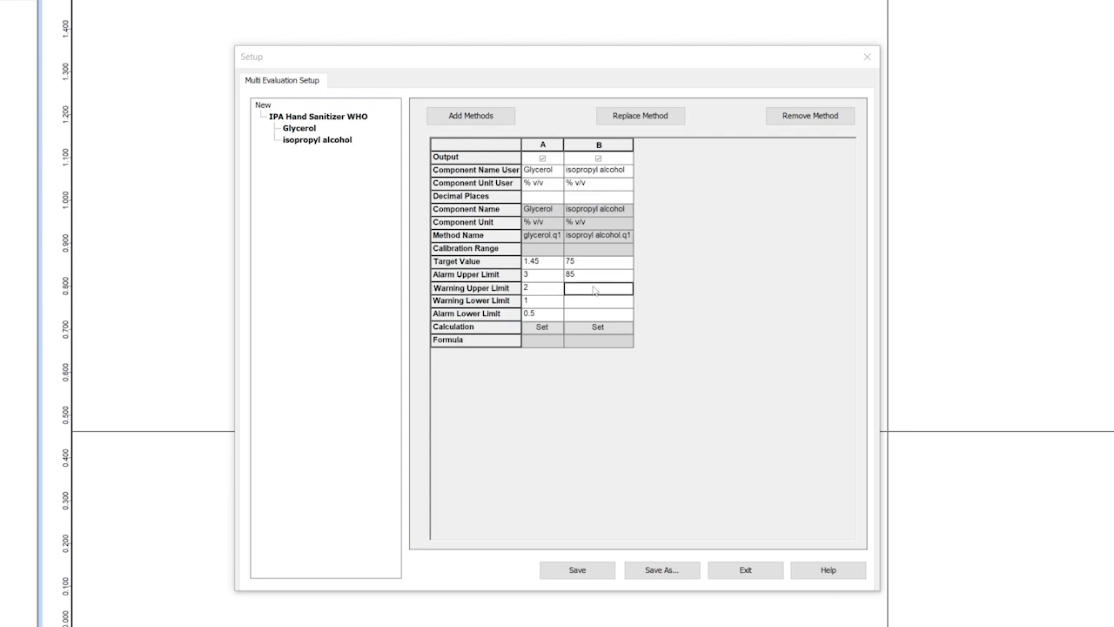
pyautogui.write('80')
pyautogui.click(593, 302)
pyautogui.write('70')
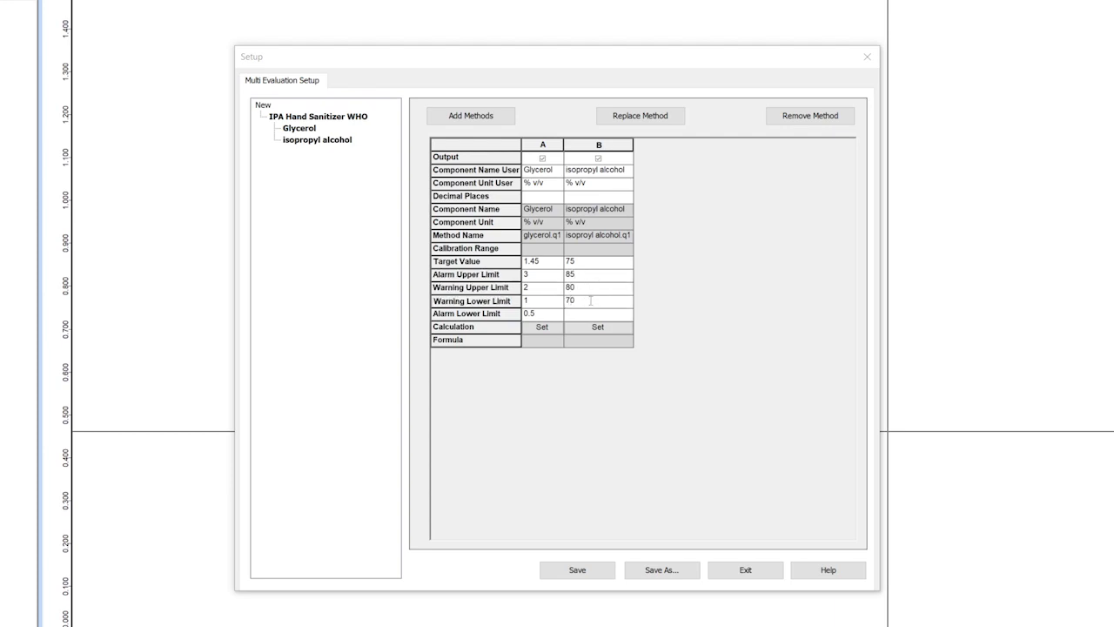
pyautogui.click(596, 316)
pyautogui.write('60')
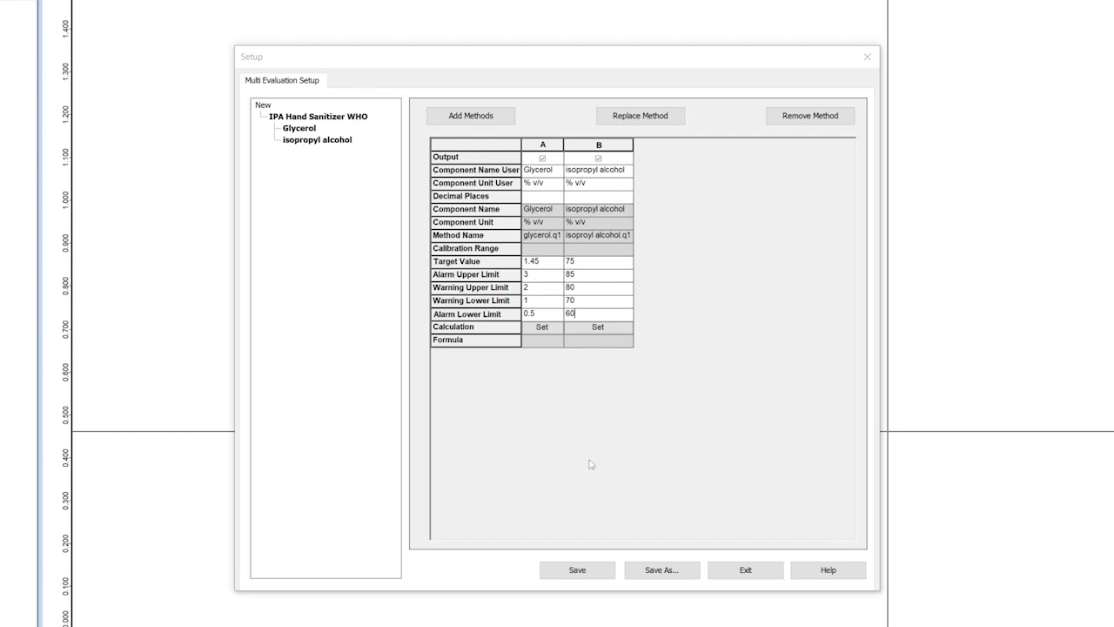
# Step: Add a calculated component to the quantification, name it water and give it the unit % v/v
pyautogui.rightClick(312, 146)
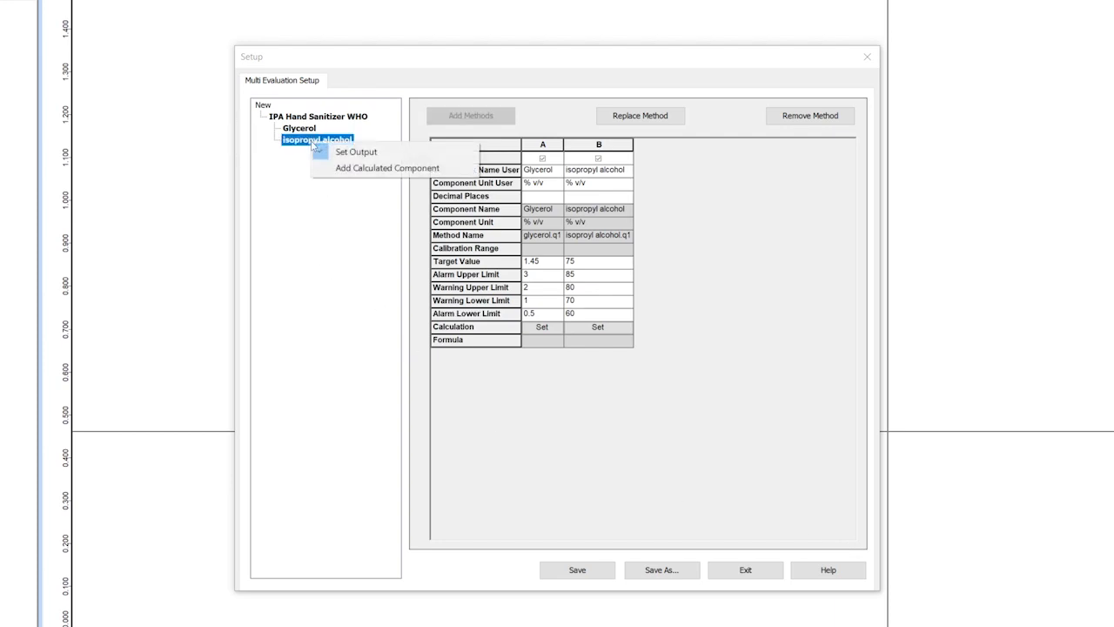
pyautogui.click(365, 168)
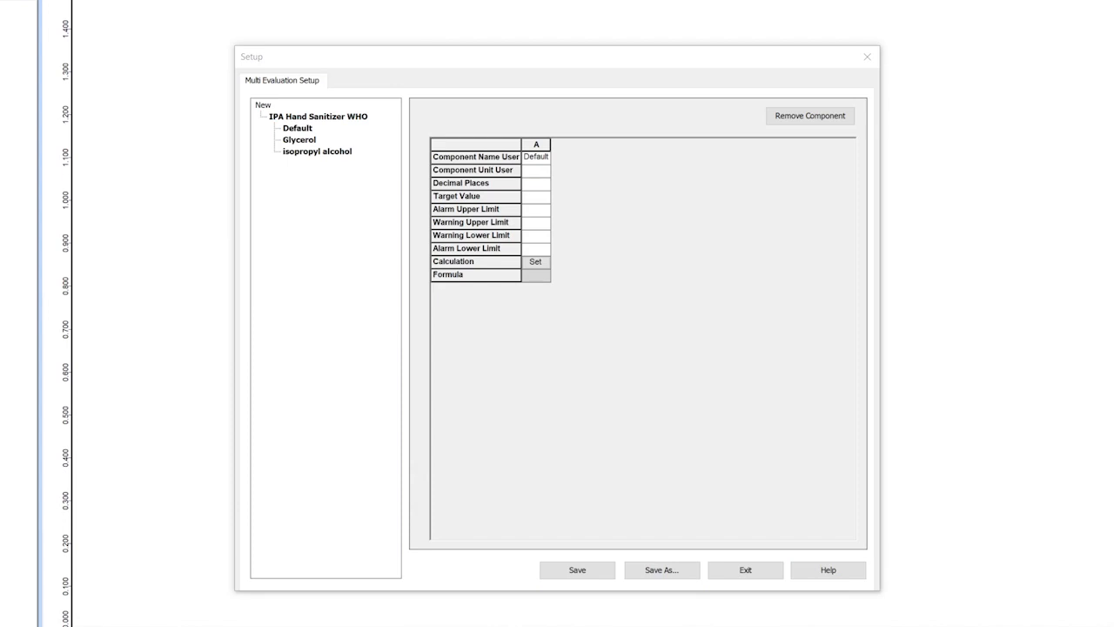
pyautogui.click(536, 157)
pyautogui.write('It')
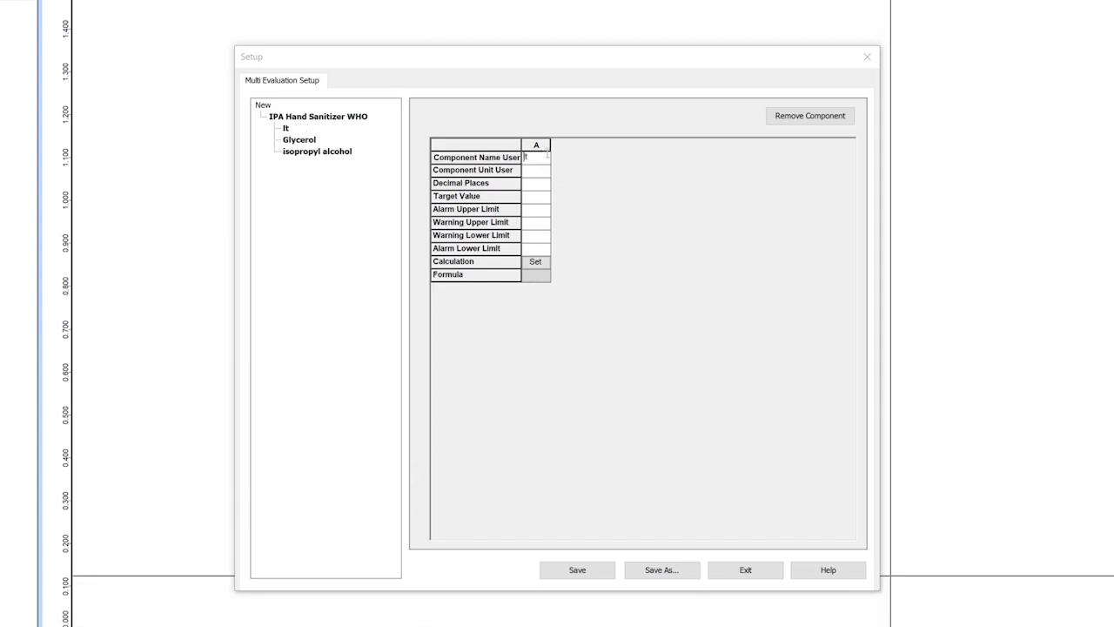
pyautogui.write('ater')
pyautogui.click(531, 170)
pyautogui.write('%')
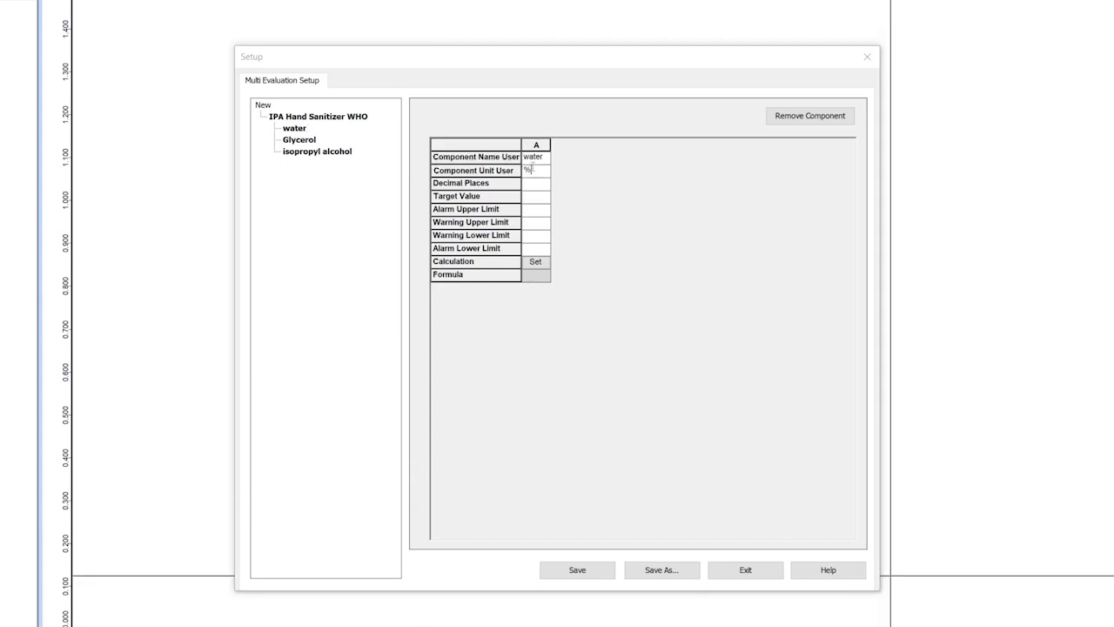
pyautogui.write(' v/v')
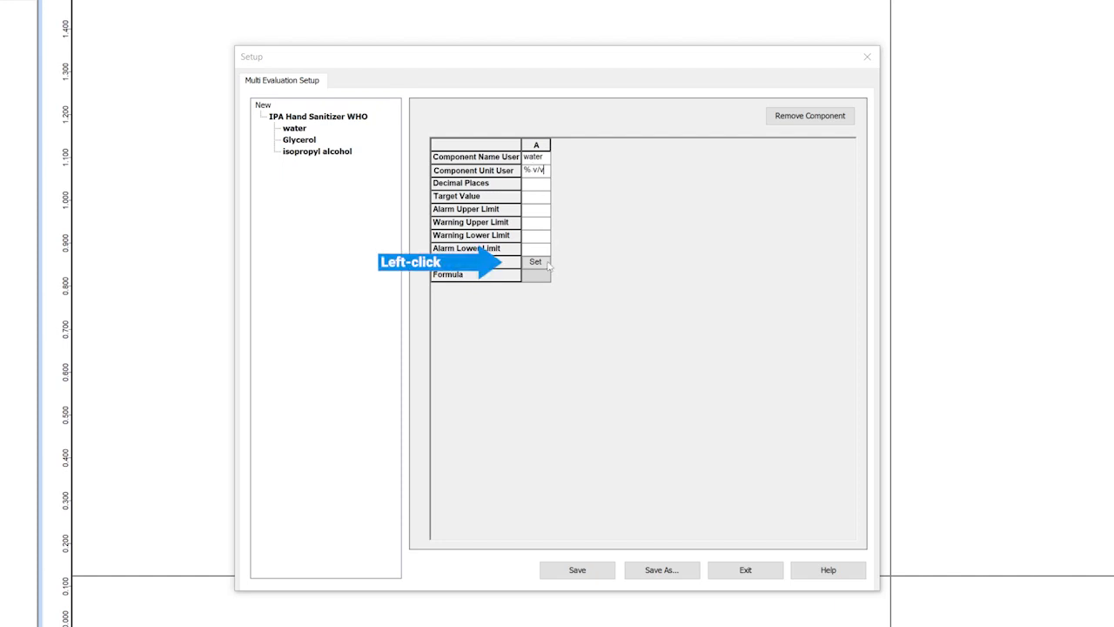
# Step: Build the water component's calculation formula as 100-<Glycerol>-<isopropyl alcohol>
pyautogui.click(546, 263)
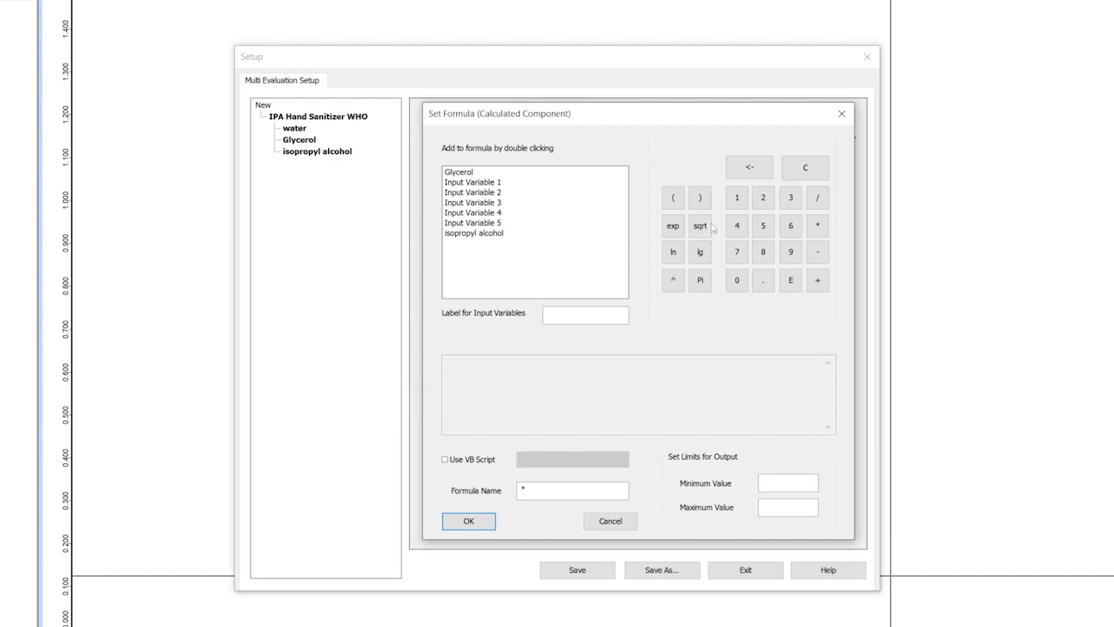
pyautogui.click(737, 197)
pyautogui.click(737, 280)
pyautogui.click(737, 281)
pyautogui.click(817, 253)
pyautogui.doubleClick(458, 173)
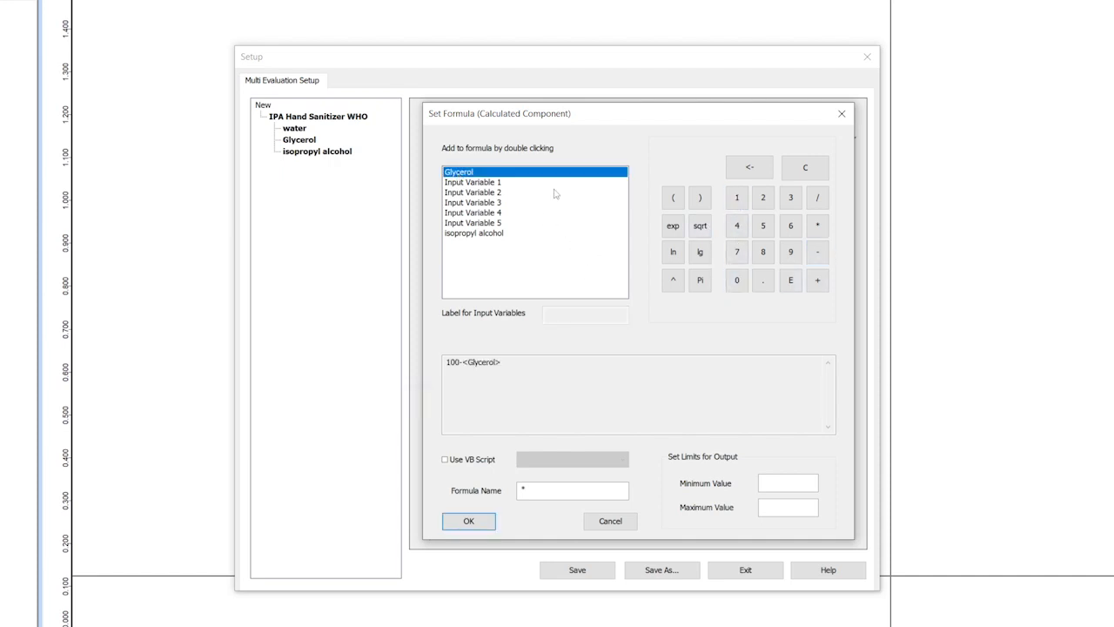
pyautogui.click(817, 252)
pyautogui.doubleClick(471, 233)
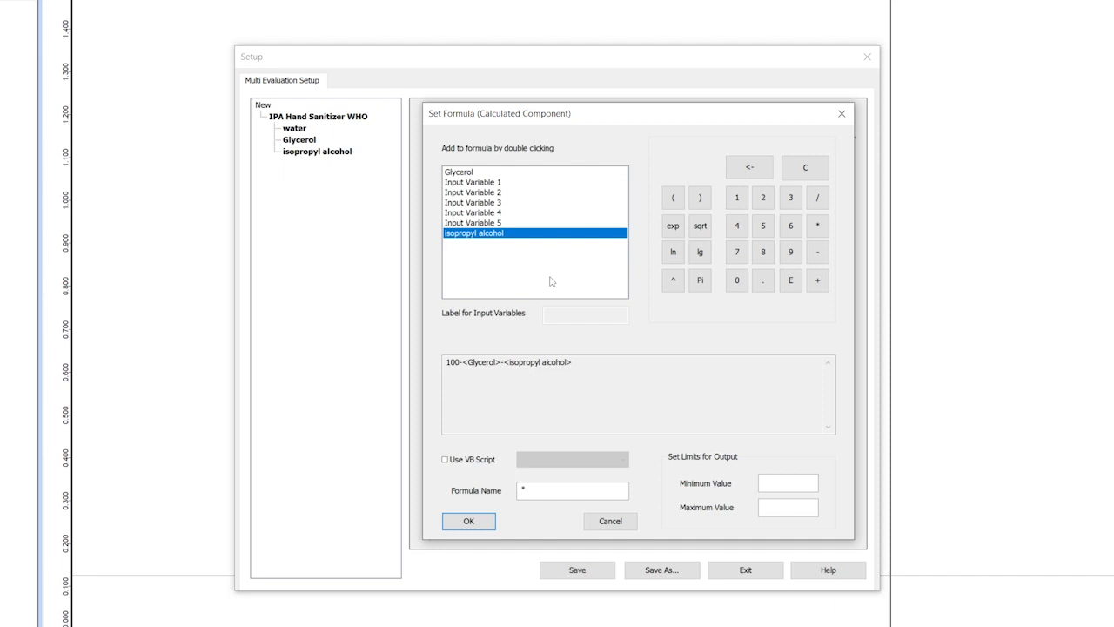
# Step: Name the formula water fraction, limit its output to a minimum of 0 and maximum of 100, and accept it
pyautogui.click(557, 490)
pyautogui.press('BackSpace')
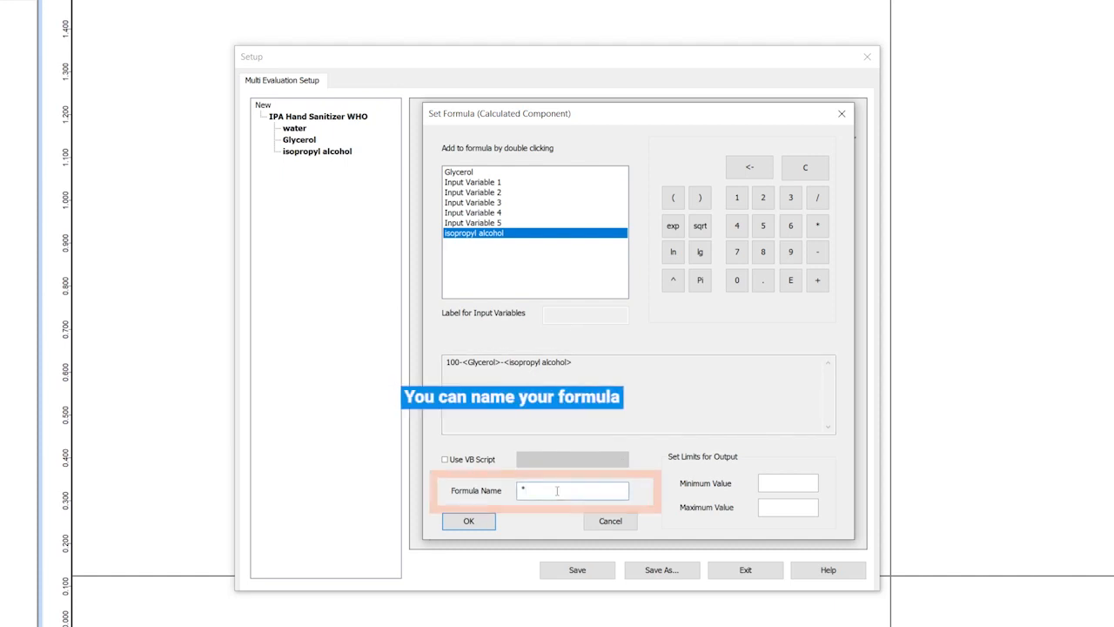
pyautogui.write('wa')
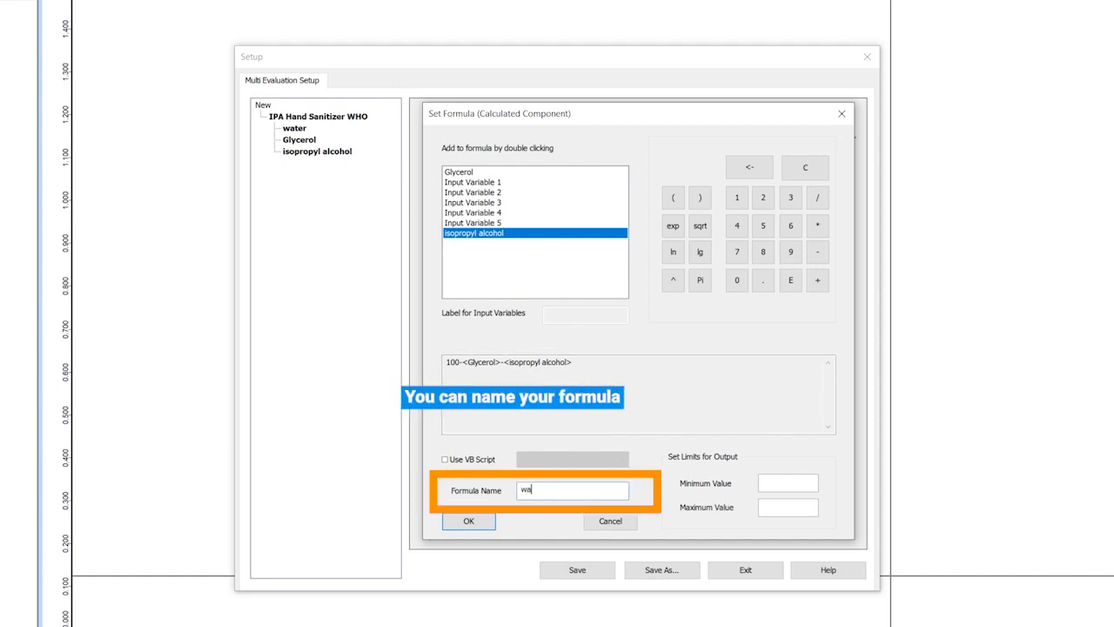
pyautogui.write('ter fraction')
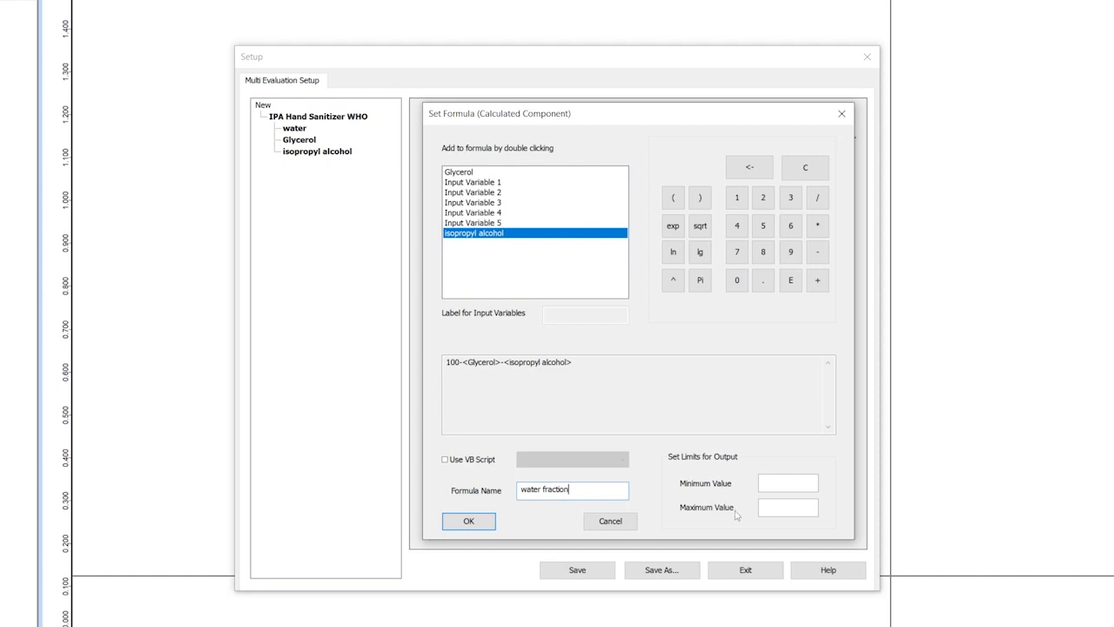
pyautogui.write('0')
pyautogui.click(795, 504)
pyautogui.write('100')
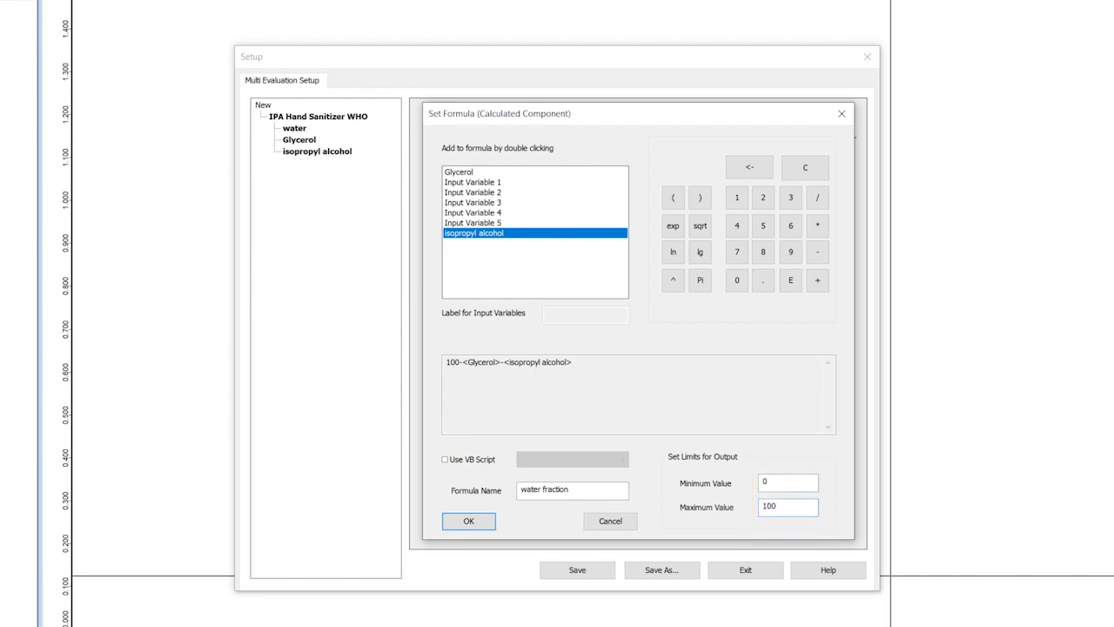
pyautogui.click(468, 524)
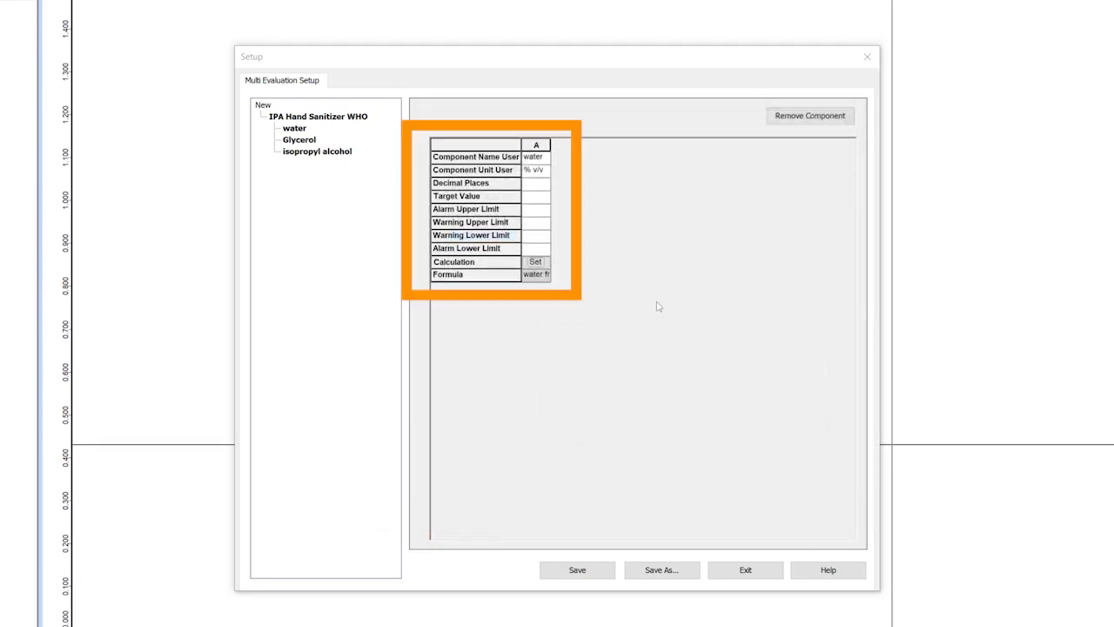
# Step: Set water's target value to 23.55, alarm limits to 39.5 upper and 12 lower, and warning limits to 29 upper and 18 lower
pyautogui.click(529, 199)
pyautogui.write('23.55')
pyautogui.click(529, 209)
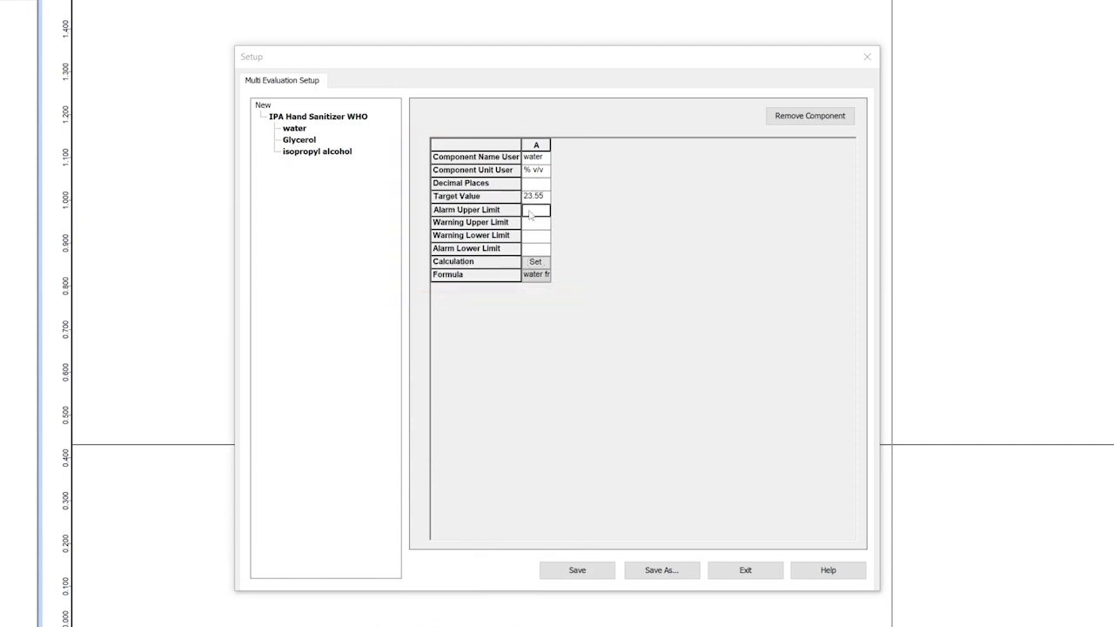
pyautogui.write('39.5')
pyautogui.click(538, 224)
pyautogui.write('29')
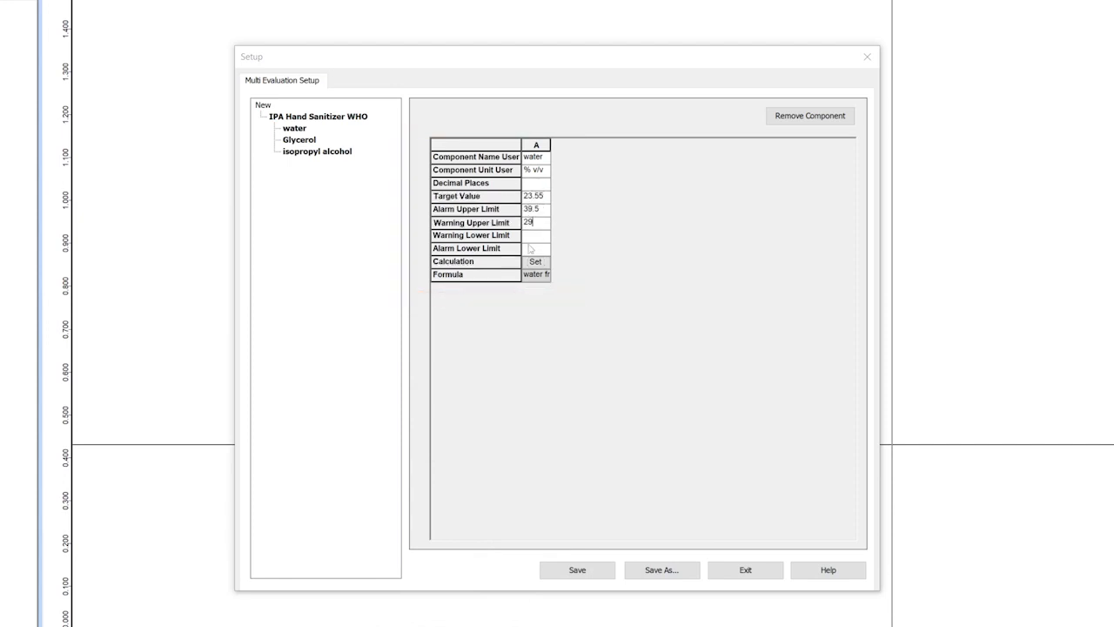
pyautogui.click(538, 236)
pyautogui.write('18')
pyautogui.click(536, 248)
pyautogui.write('12')
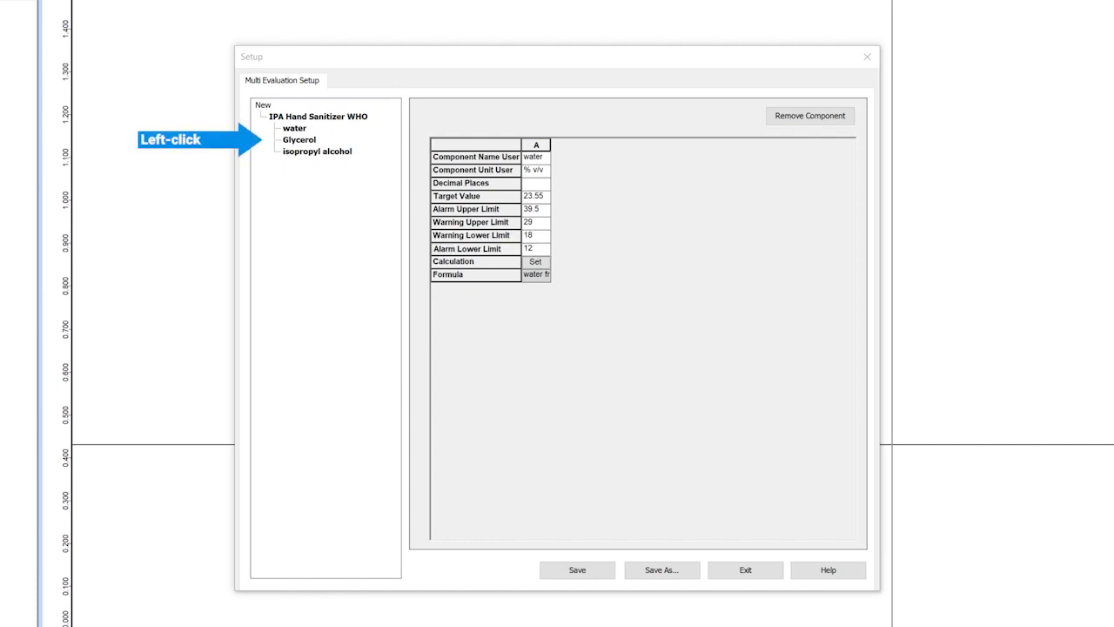
# Step: Open the calculation settings for the isopropyl alcohol component and accept the default general formula
pyautogui.click(299, 140)
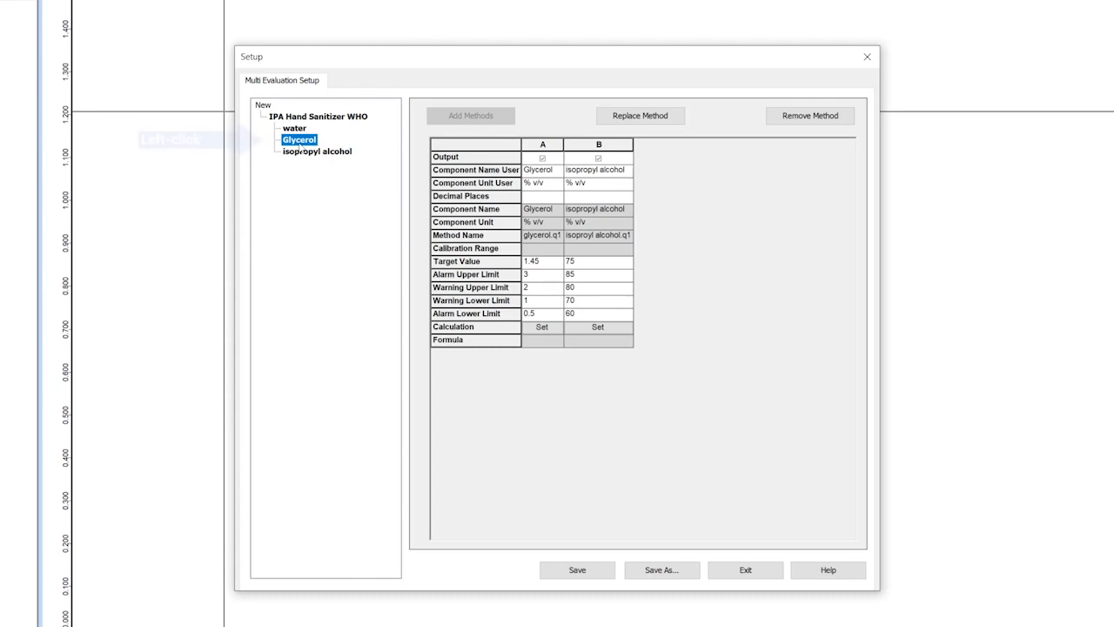
pyautogui.click(623, 331)
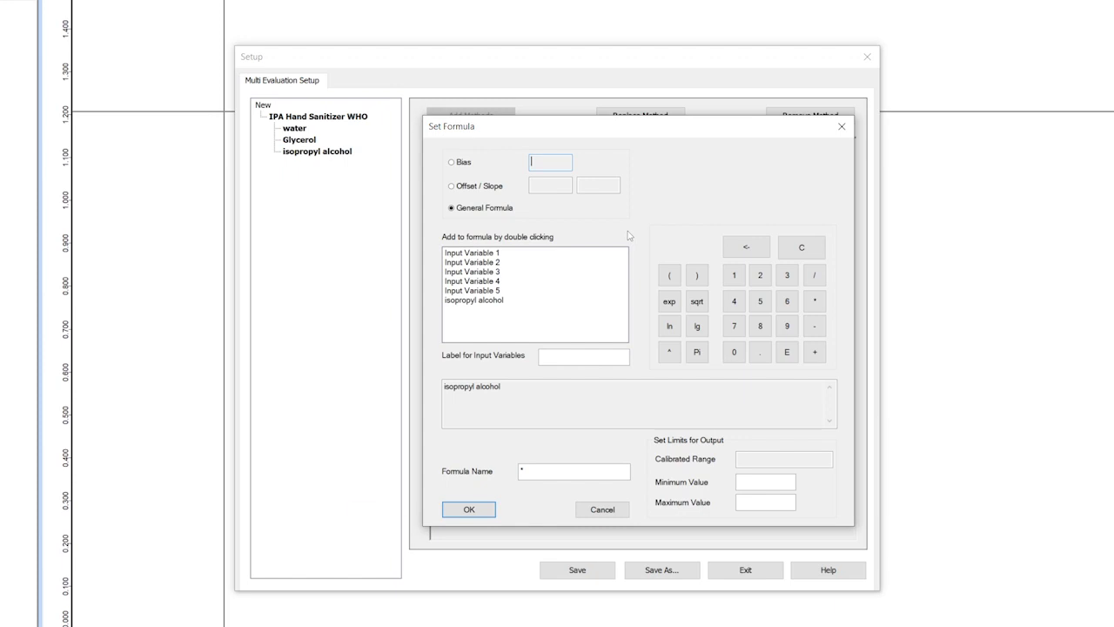
pyautogui.click(484, 514)
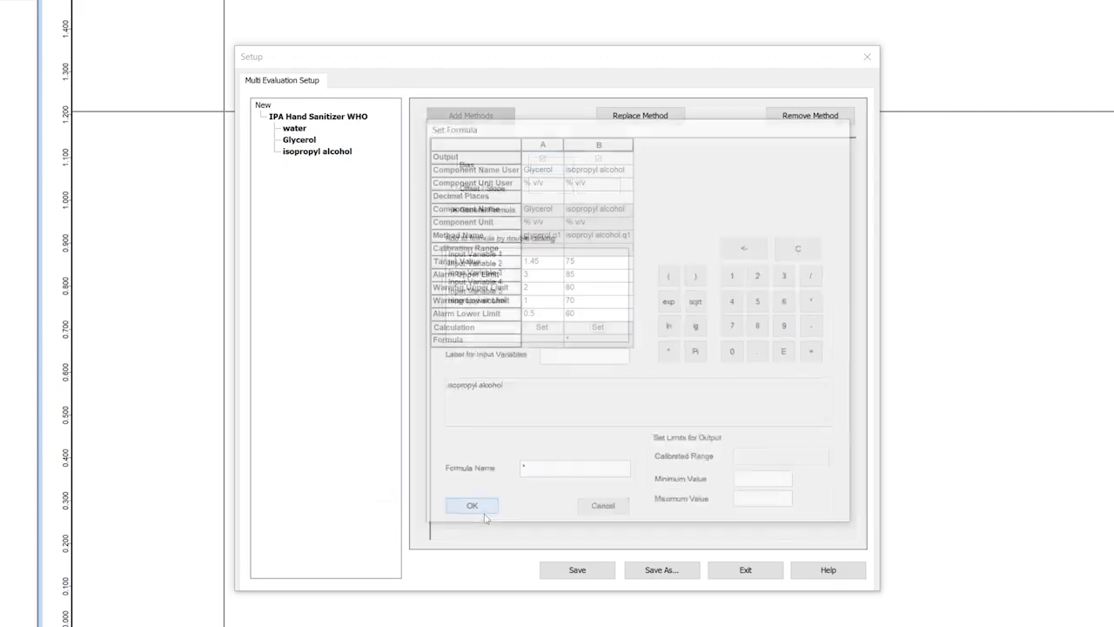
# Step: Save the Multi Evaluation method as New.mev
pyautogui.click(599, 573)
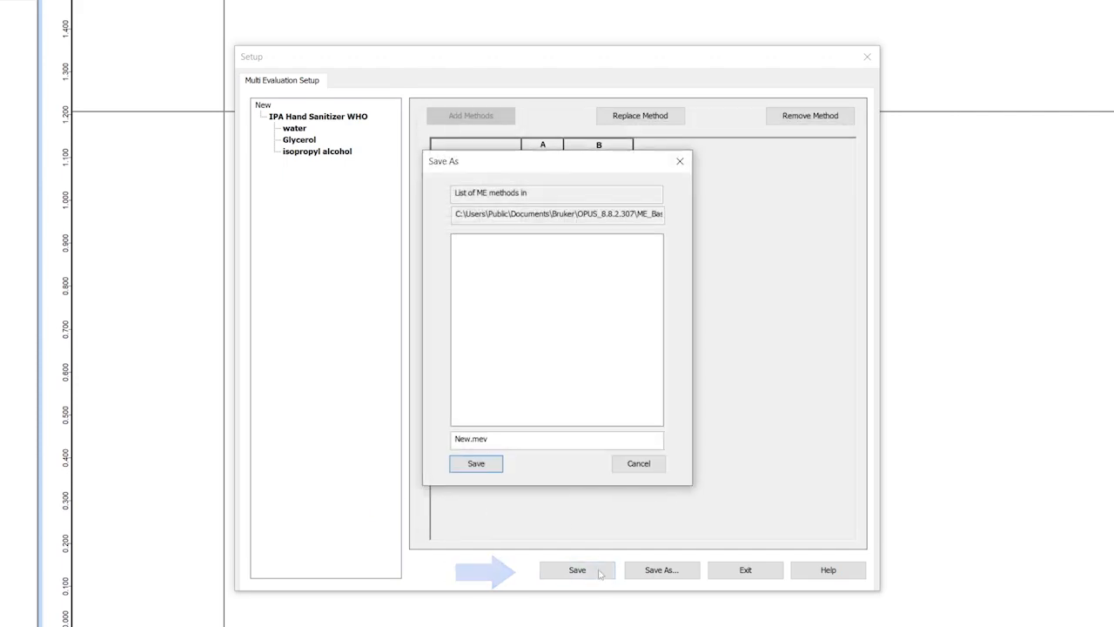
pyautogui.click(484, 464)
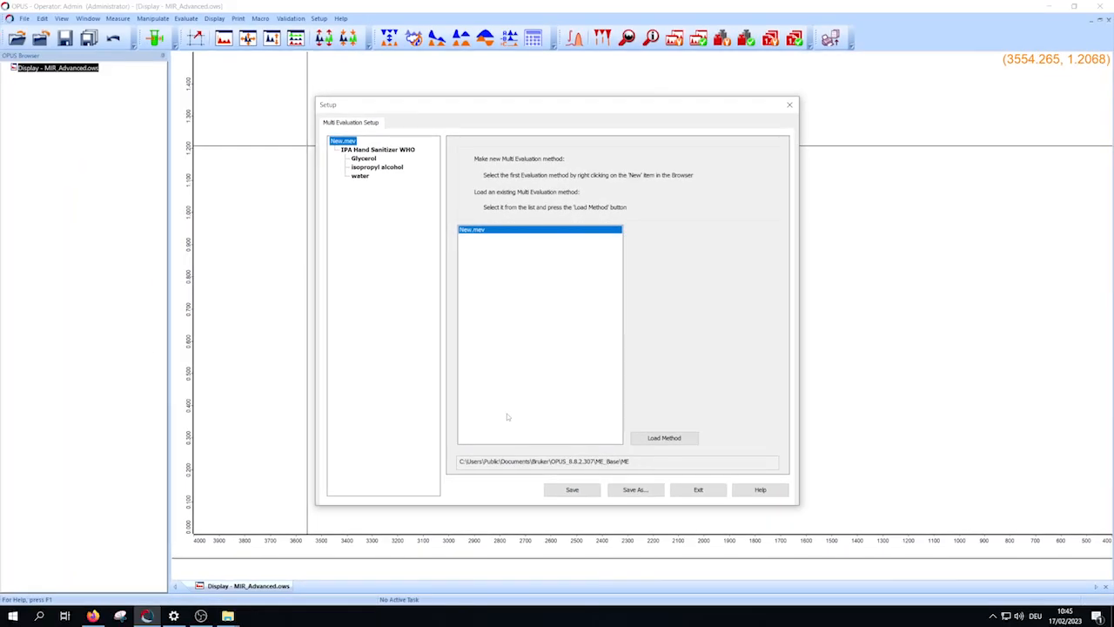